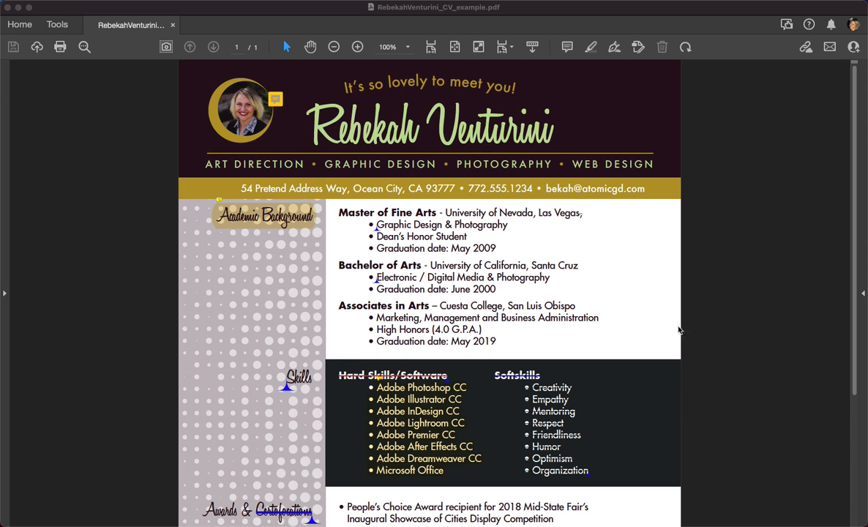
Show the commenting tools with the comments list and select the comment suggesting an illustration instead of a photo.
{"action": "left_click", "coordinate": [255, 229]}
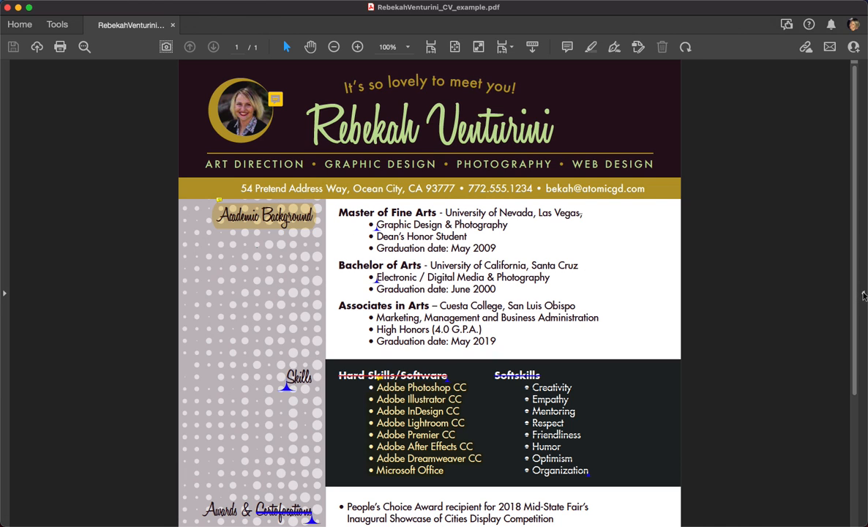
{"action": "left_click", "coordinate": [864, 295]}
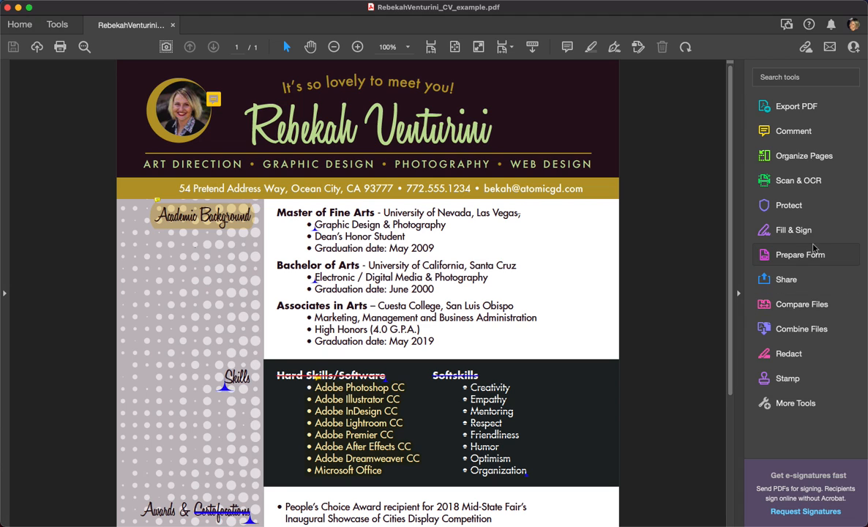
{"action": "left_click", "coordinate": [794, 134]}
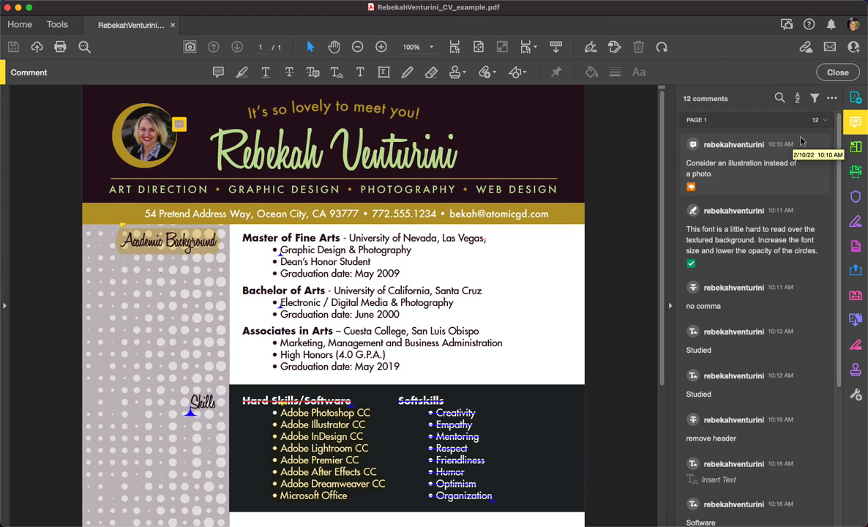
{"action": "left_click", "coordinate": [722, 178]}
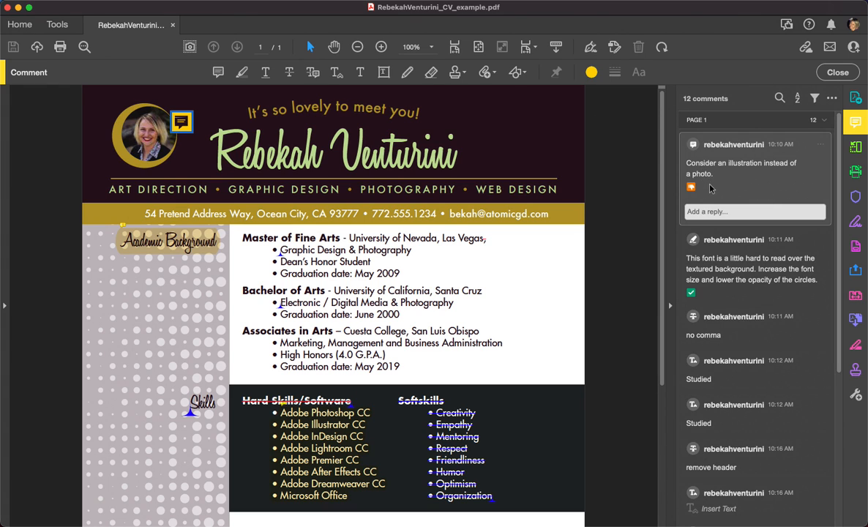
Set the status of the illustration-instead-of-photo comment to Accepted.
{"action": "left_click", "coordinate": [819, 142]}
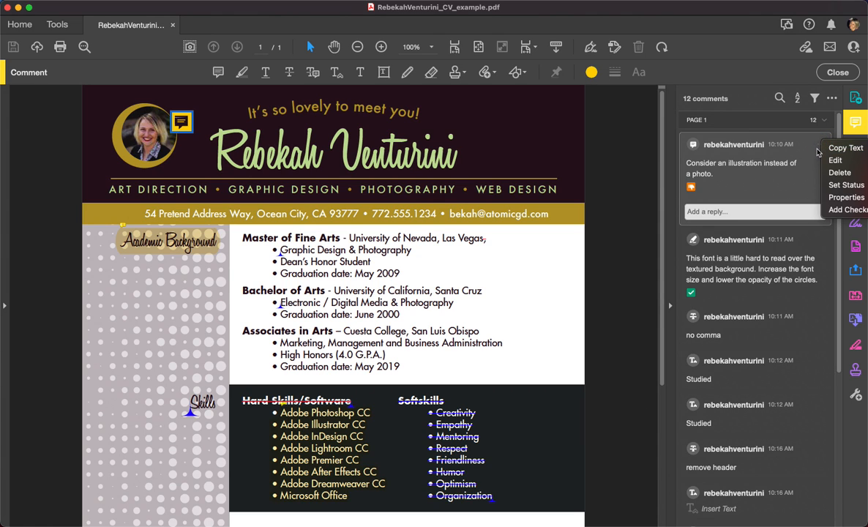
{"action": "mouse_move", "coordinate": [834, 186]}
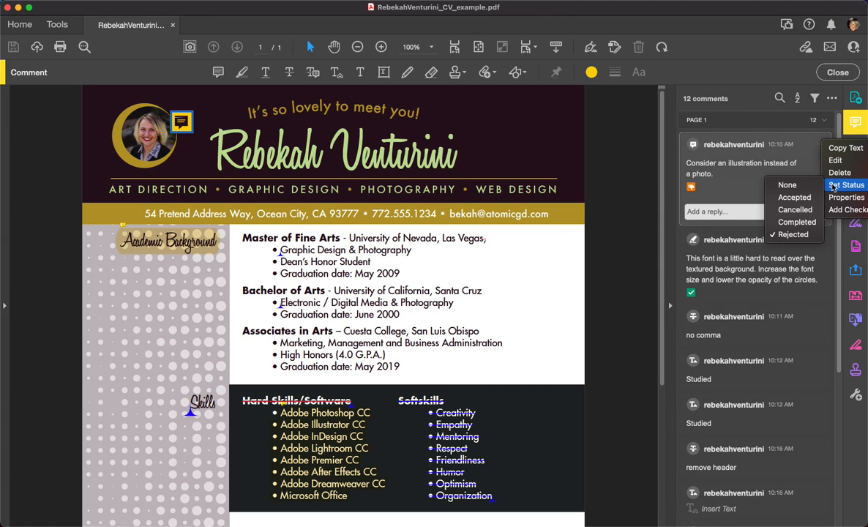
{"action": "left_click", "coordinate": [817, 145]}
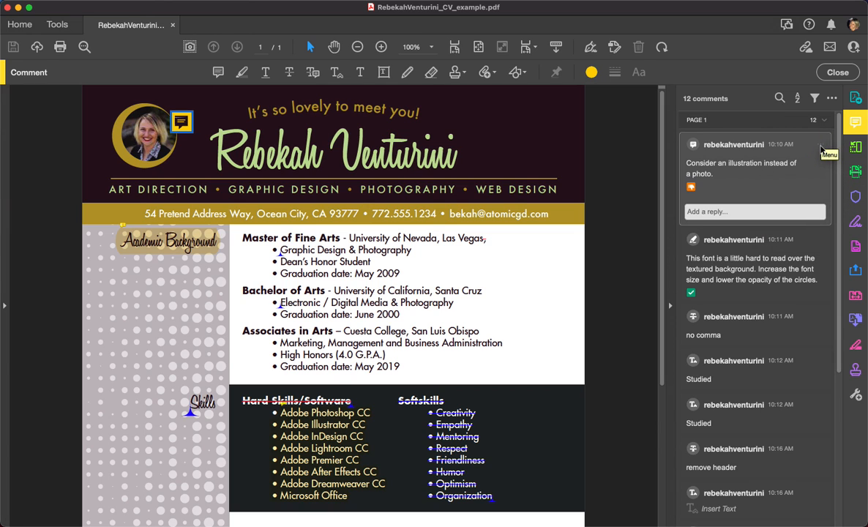
{"action": "left_click", "coordinate": [821, 149]}
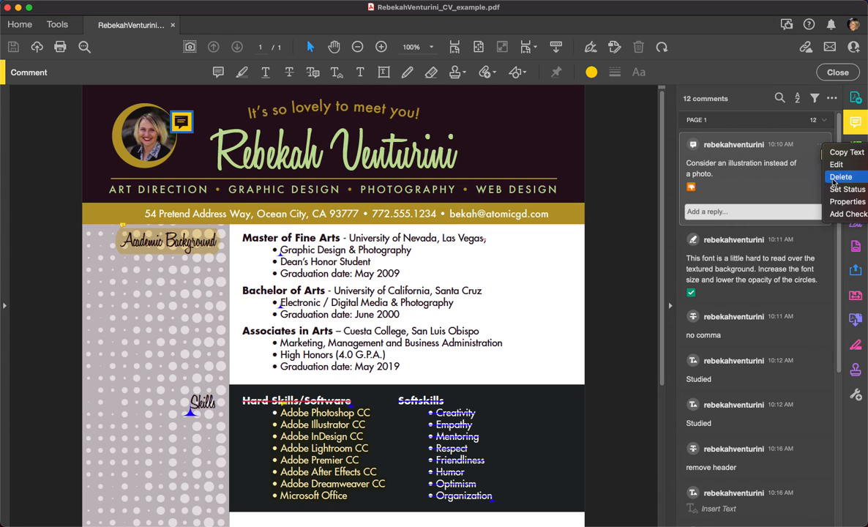
{"action": "mouse_move", "coordinate": [835, 190]}
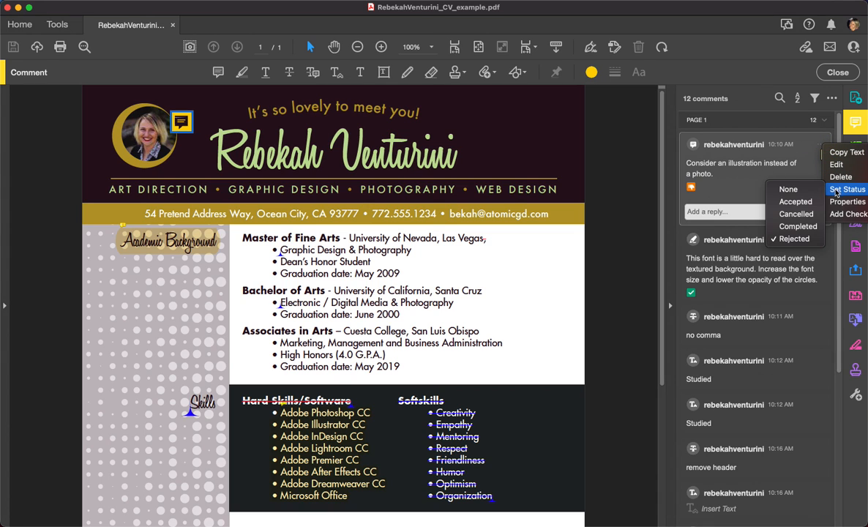
{"action": "left_click", "coordinate": [794, 201]}
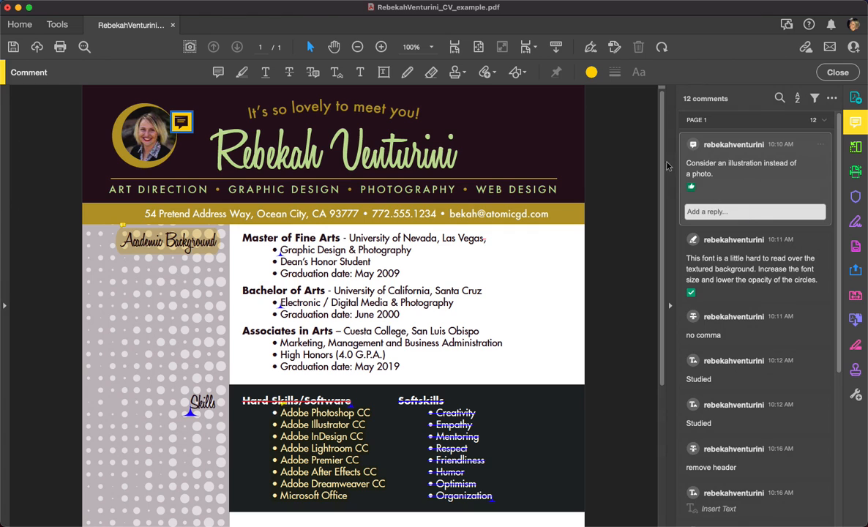
Set the status of the illustration-instead-of-photo comment to Completed.
{"action": "left_click", "coordinate": [820, 146]}
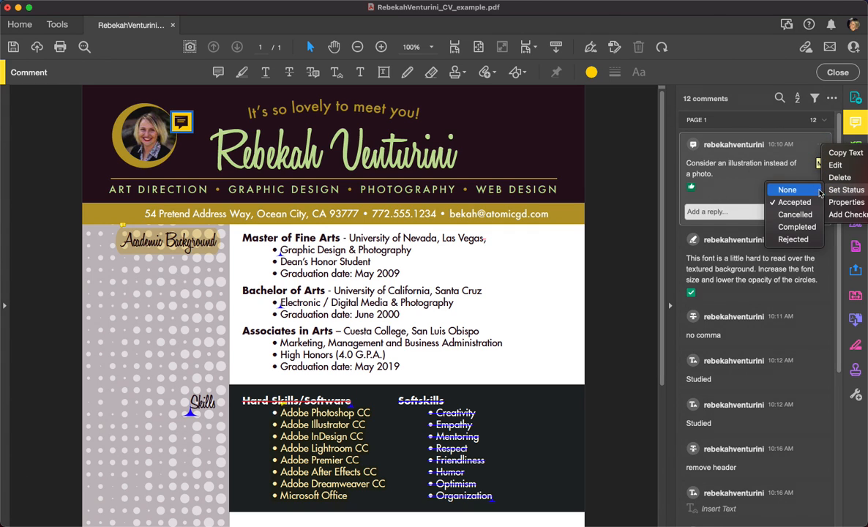
{"action": "left_click", "coordinate": [798, 228]}
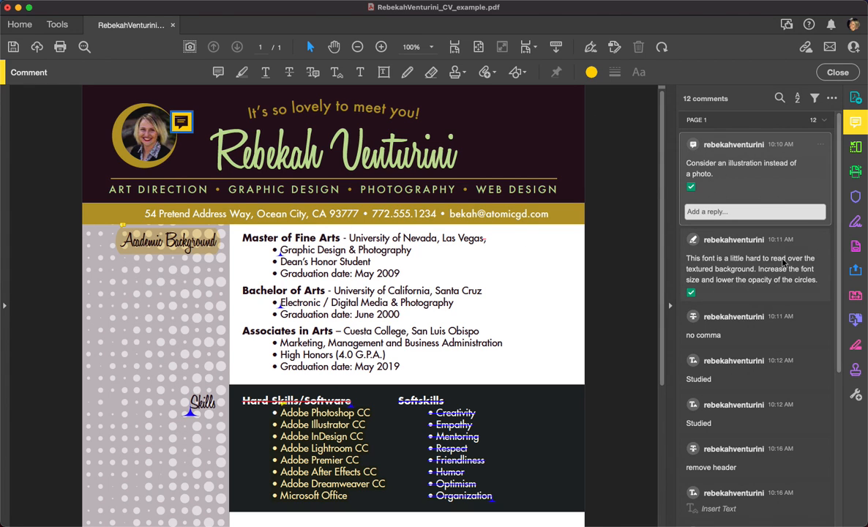
Select the comment about the font being hard to read over the textured background.
{"action": "left_click", "coordinate": [725, 264]}
{"action": "mouse_move", "coordinate": [214, 248]}
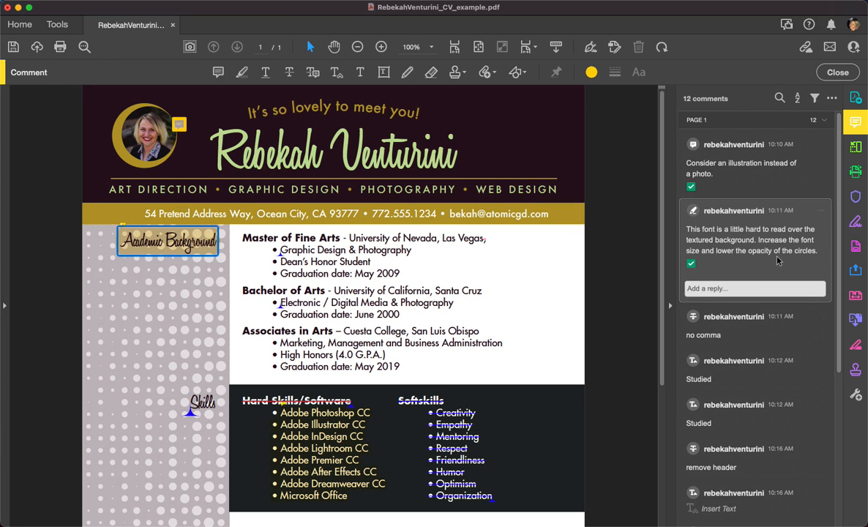
{"action": "left_click", "coordinate": [821, 210]}
{"action": "mouse_move", "coordinate": [832, 259]}
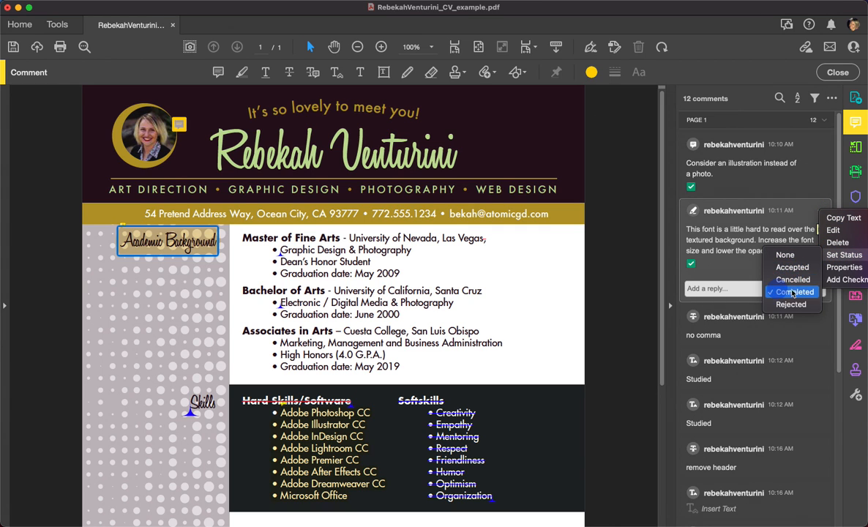
{"action": "left_click", "coordinate": [732, 253]}
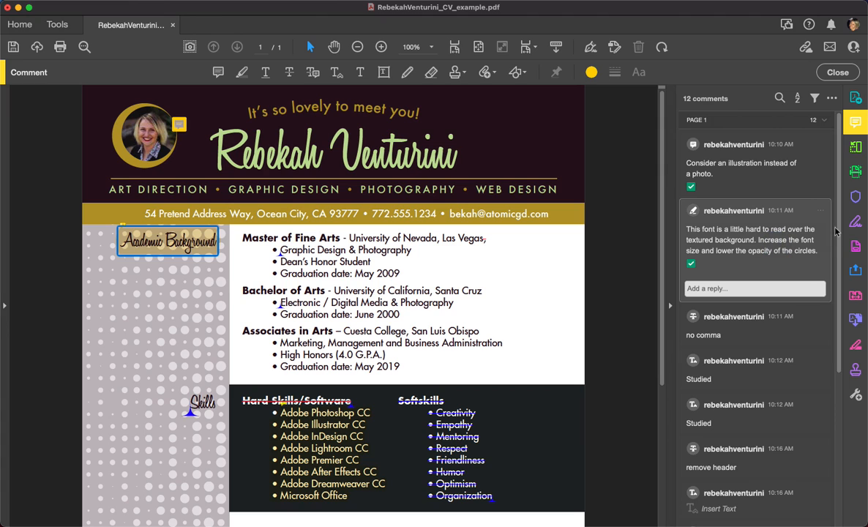
Set the status of the hard-to-read font comment to Rejected.
{"action": "left_click", "coordinate": [821, 212]}
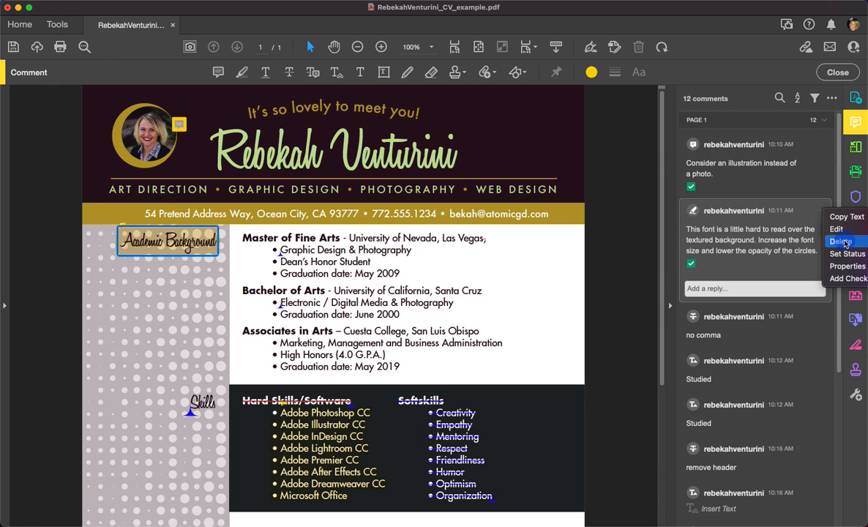
{"action": "mouse_move", "coordinate": [842, 257]}
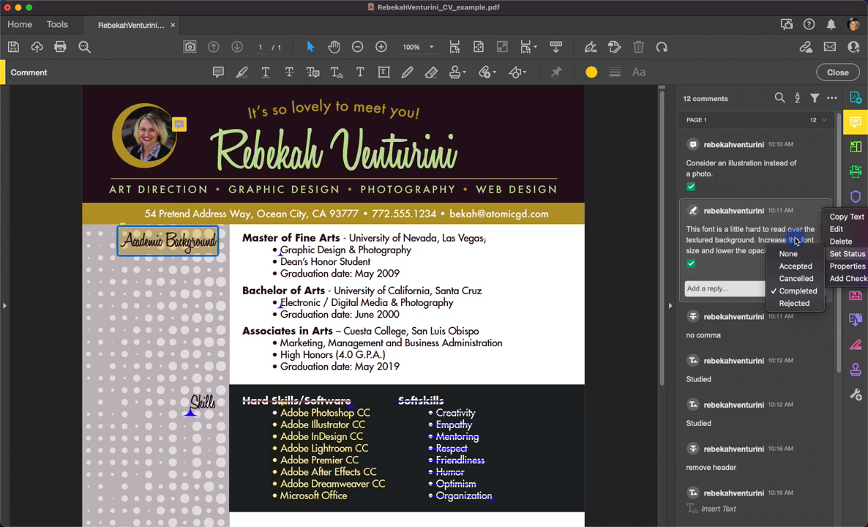
{"action": "left_click", "coordinate": [789, 304]}
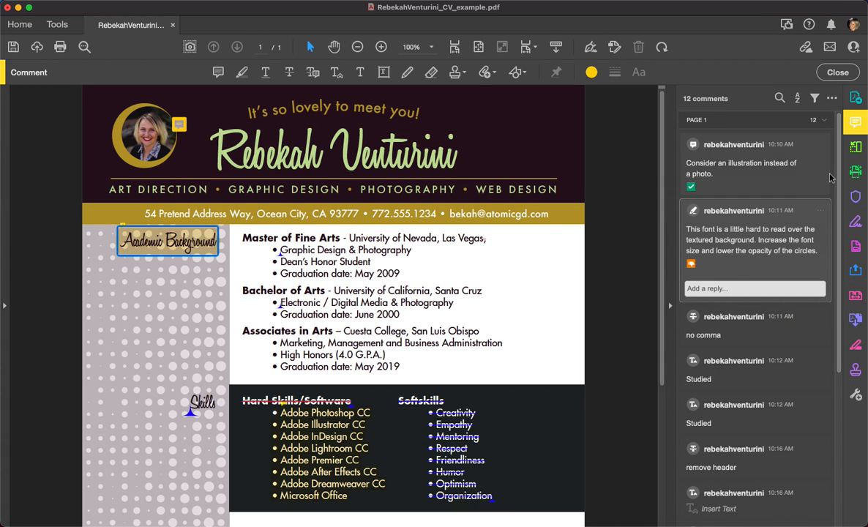
Review the comments attached to the insertion mark before Graphic Design & Photography, the struck Hard Skills/Software header and the comma after Las Vegas.
{"action": "scroll", "coordinate": [838, 188], "scroll_direction": "down", "scroll_amount": 1}
{"action": "scroll", "coordinate": [839, 189], "scroll_direction": "down", "scroll_amount": 3}
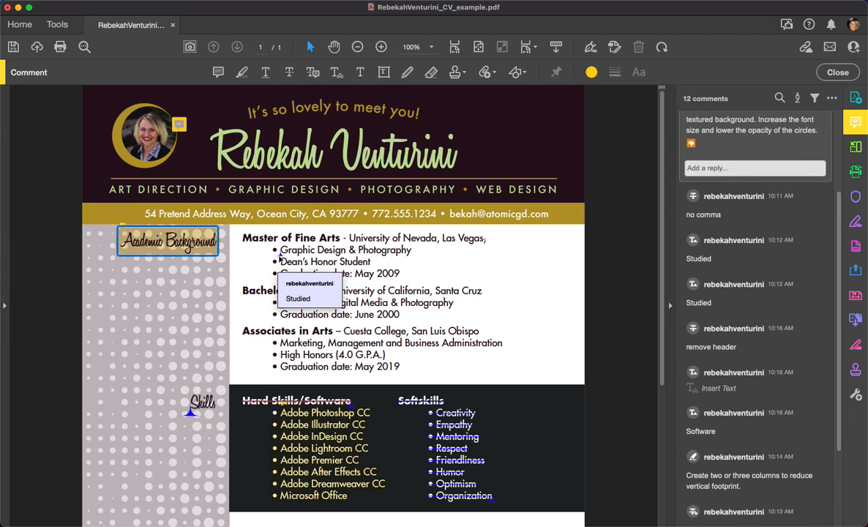
{"action": "mouse_move", "coordinate": [179, 414]}
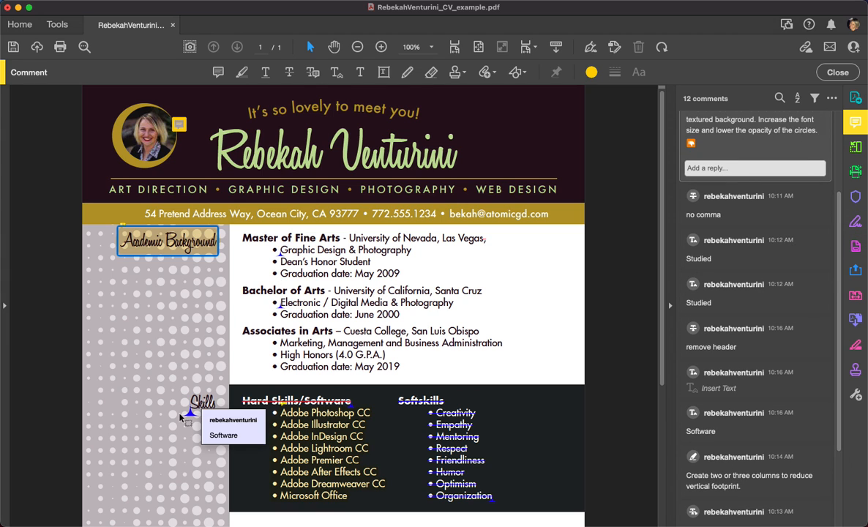
{"action": "left_click", "coordinate": [282, 255]}
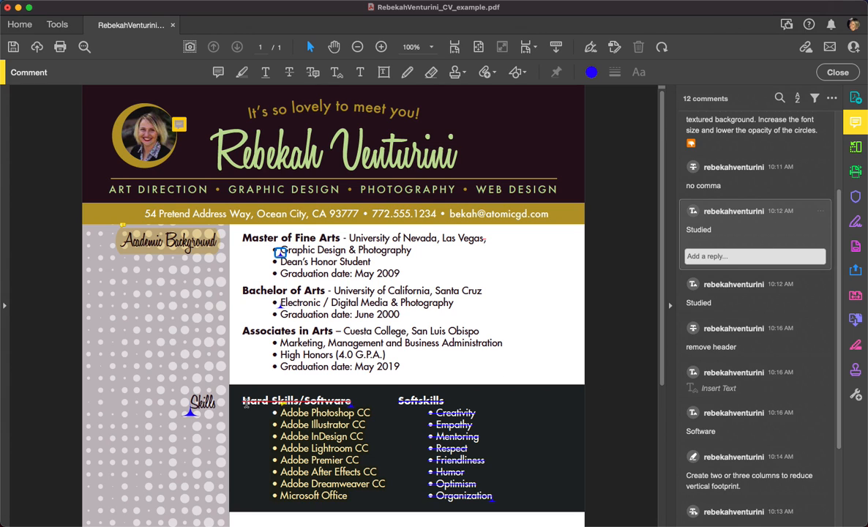
{"action": "left_click", "coordinate": [331, 401]}
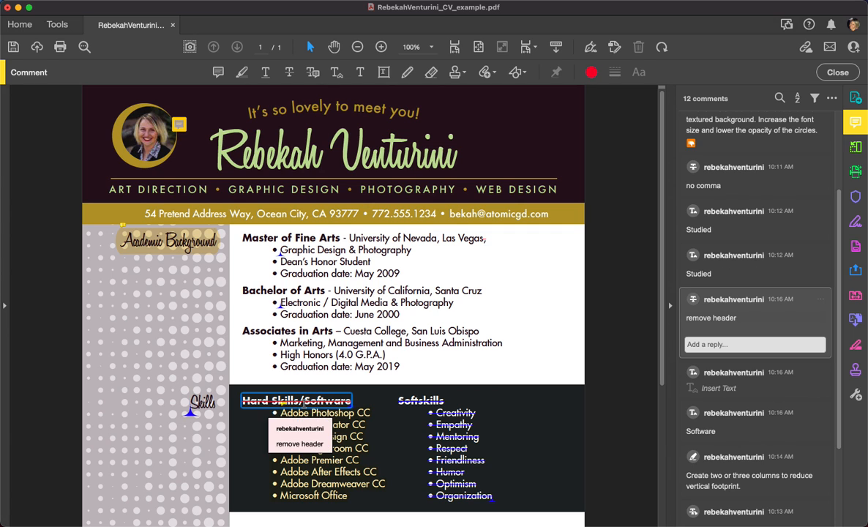
{"action": "left_click", "coordinate": [484, 240]}
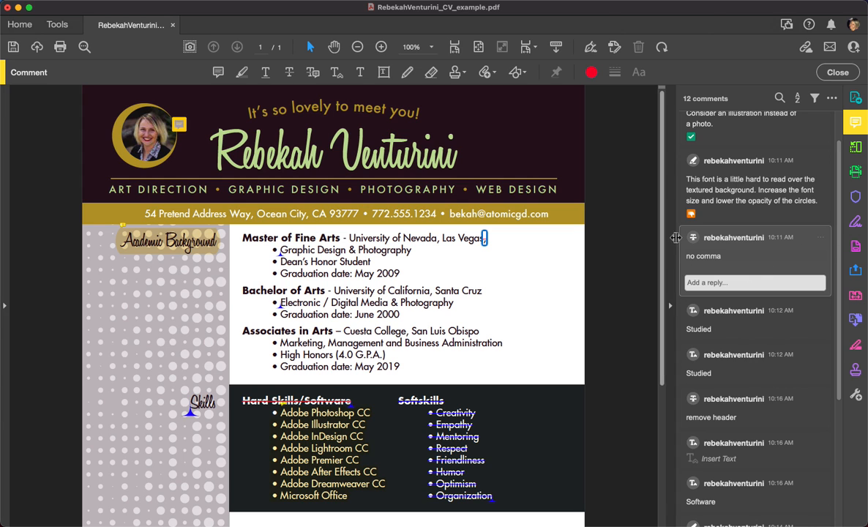
Fit the whole page in view and locate the comments on the struck Hard Skills/Software header and the Las Vegas comma.
{"action": "key", "text": "super+0"}
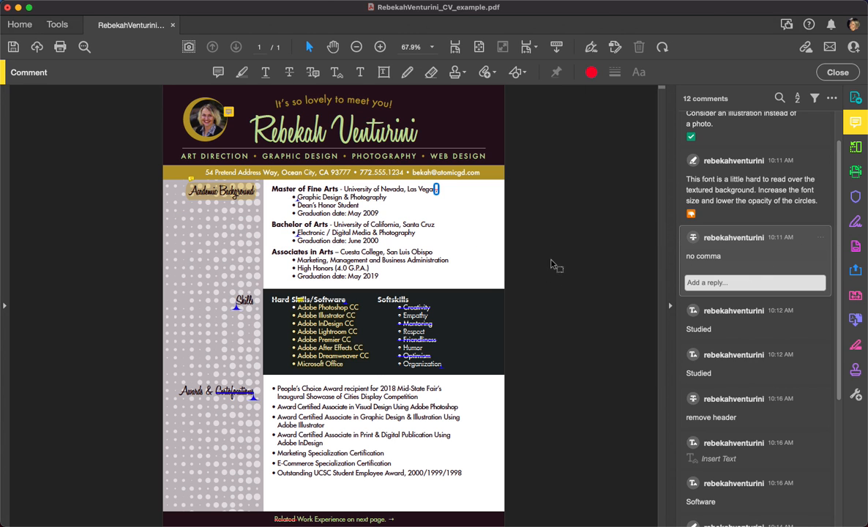
{"action": "left_click", "coordinate": [423, 296]}
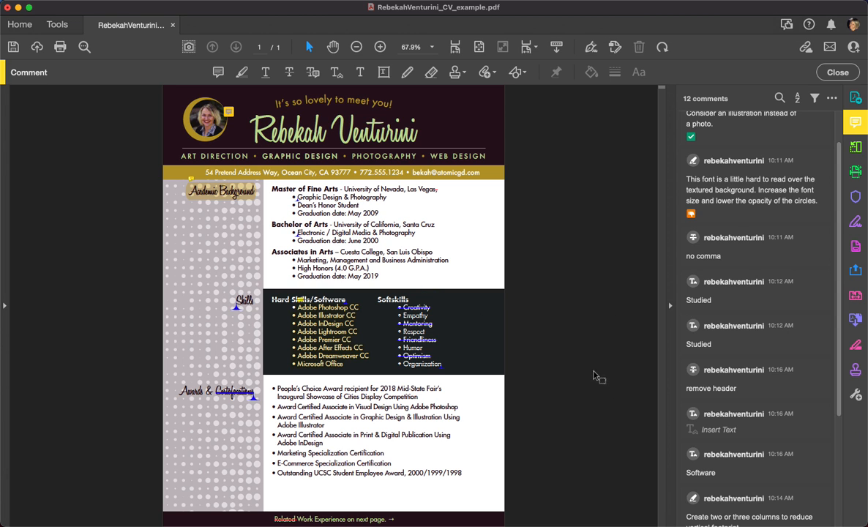
{"action": "key", "text": "super+equal"}
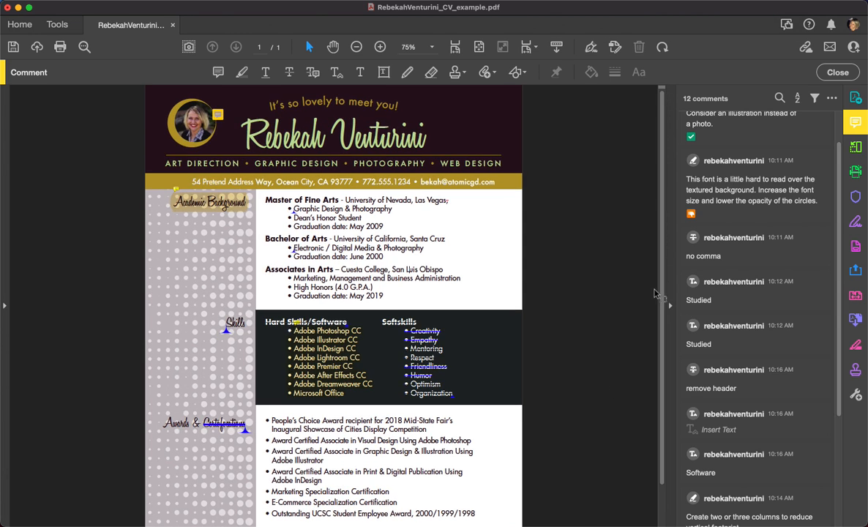
{"action": "key", "text": "super+2"}
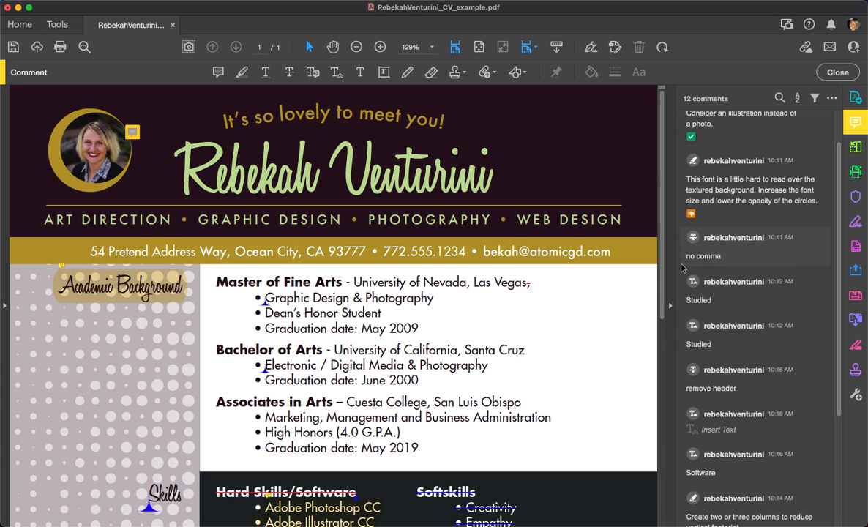
{"action": "key", "text": "super+0"}
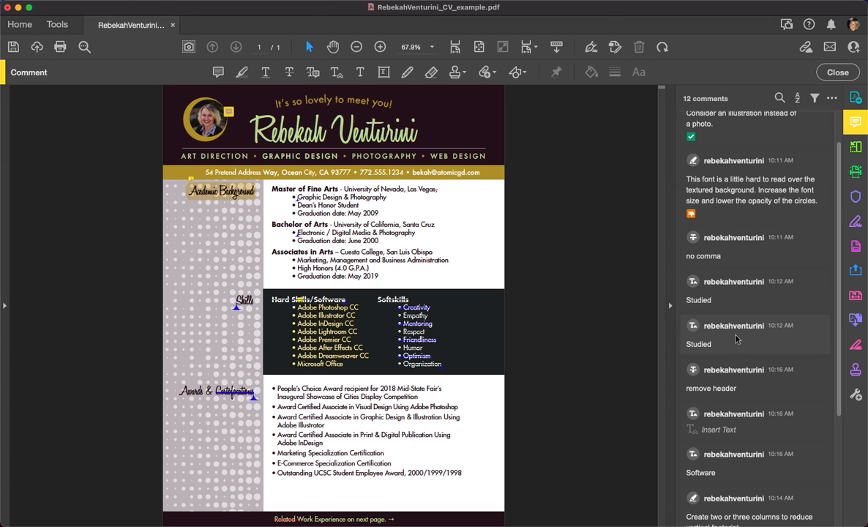
{"action": "left_click", "coordinate": [331, 302]}
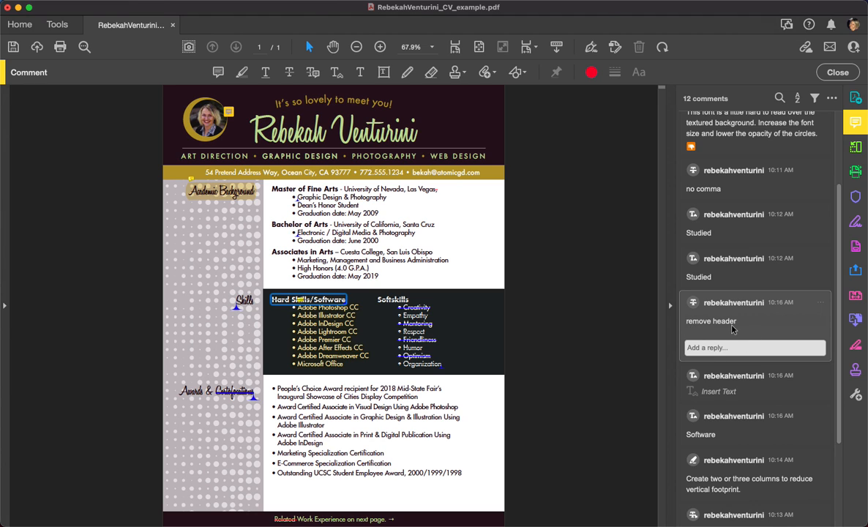
{"action": "left_click", "coordinate": [436, 189]}
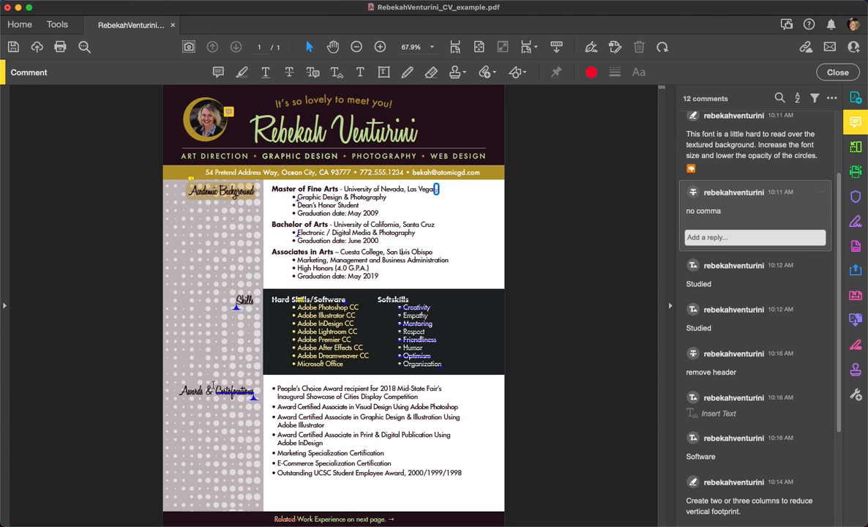
Select the replacement comment on the misspelled word after "Awards &" and copy its text, Certifications.
{"action": "mouse_move", "coordinate": [233, 396]}
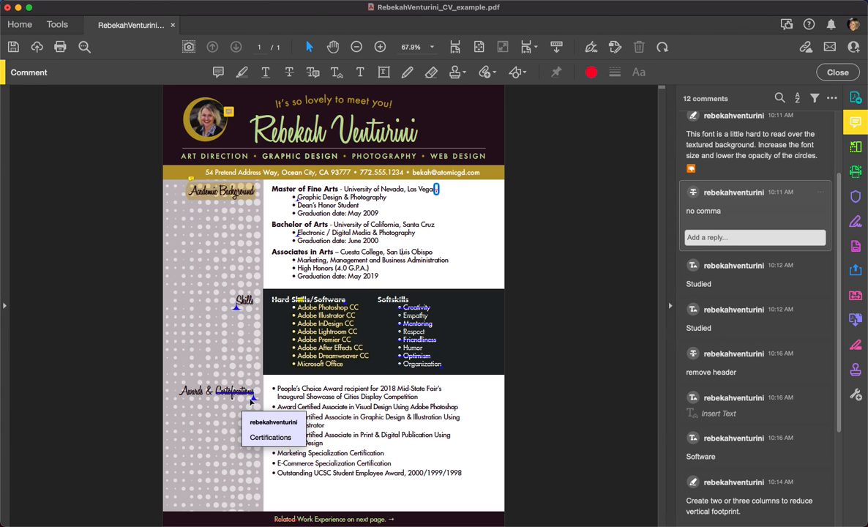
{"action": "left_click", "coordinate": [233, 394]}
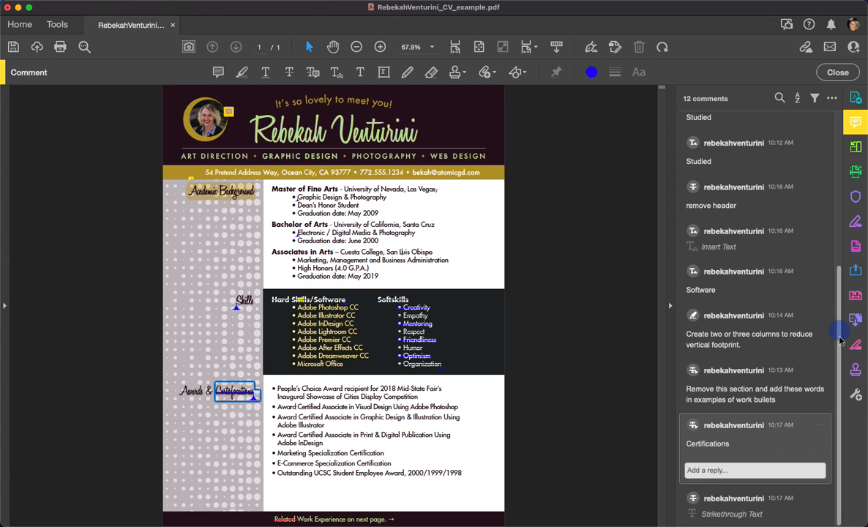
{"action": "left_click", "coordinate": [710, 447]}
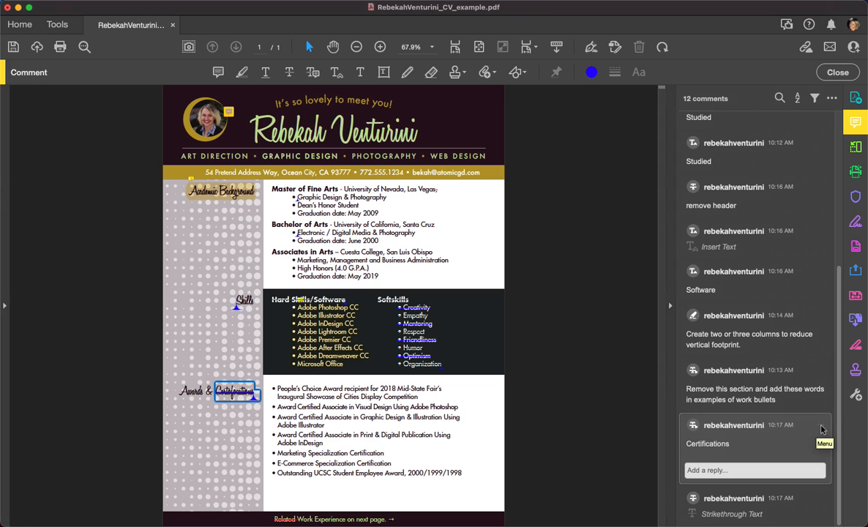
{"action": "left_click", "coordinate": [821, 427]}
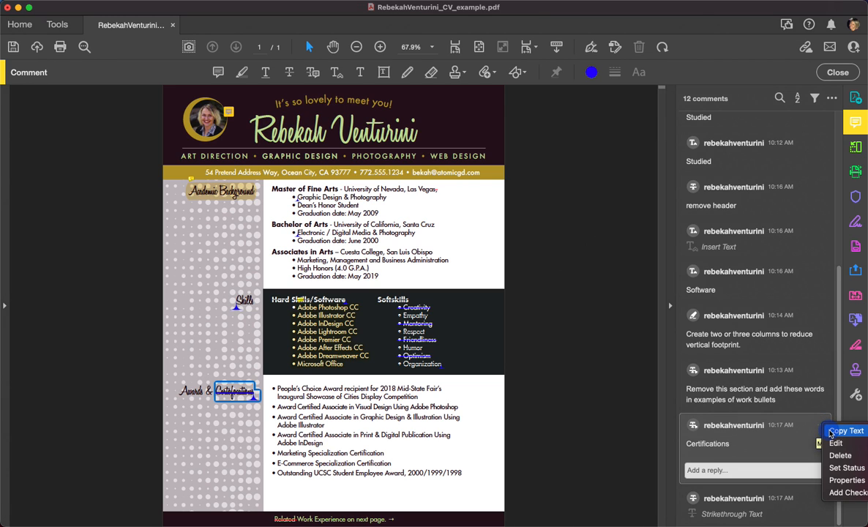
{"action": "left_click", "coordinate": [832, 432]}
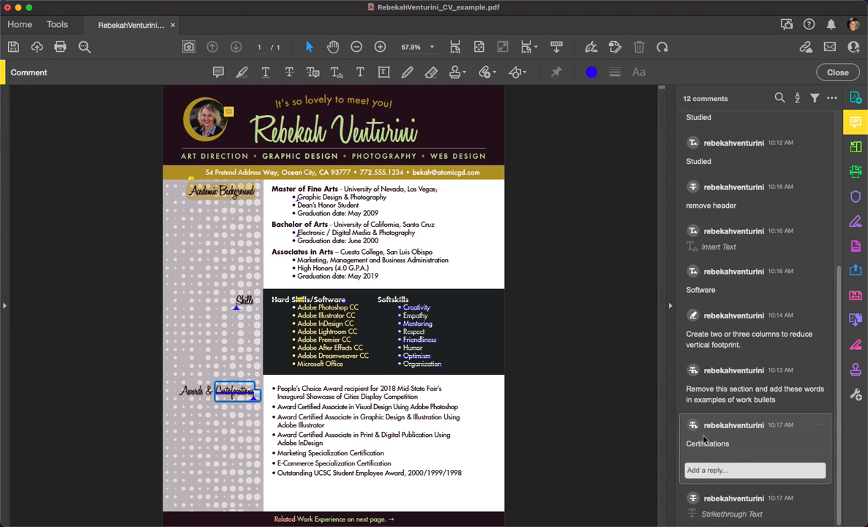
Try to set a review status for the Certifications comment.
{"action": "left_click", "coordinate": [821, 425]}
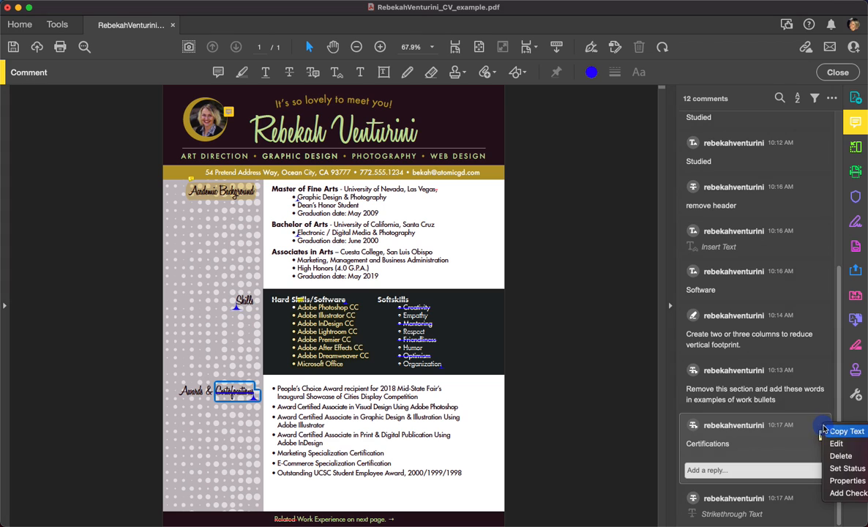
{"action": "mouse_move", "coordinate": [836, 469]}
{"action": "left_click", "coordinate": [800, 517]}
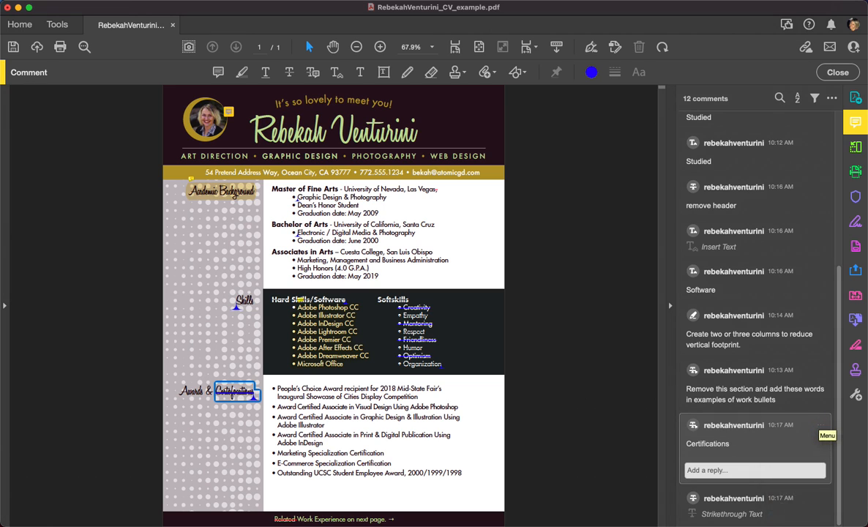